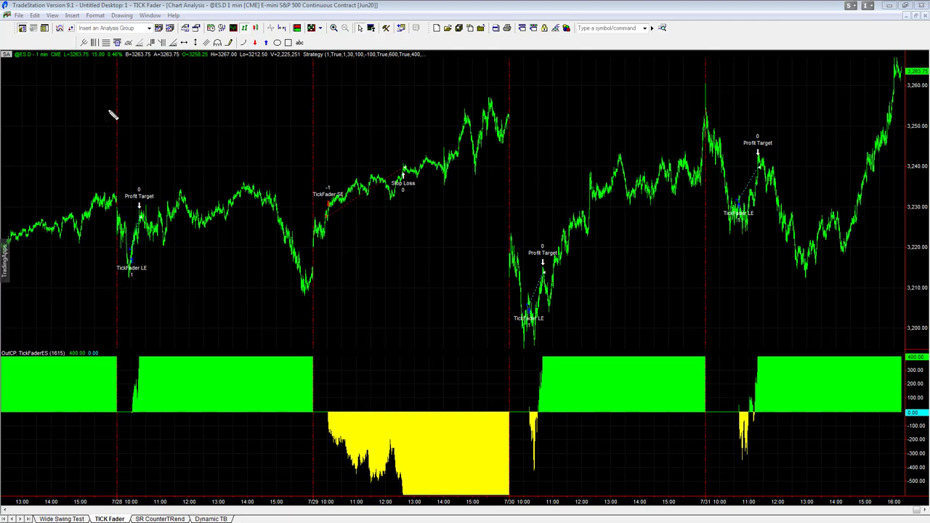
Step: Hand-write '$TICK' across the top of the chart with the screen pen
mouse_move(238, 99)
mouse_down()
mouse_move(137, 116)
mouse_move(144, 153)
mouse_up()
mouse_move(162, 86)
mouse_down()
mouse_move(154, 179)
mouse_move(174, 121)
mouse_up()
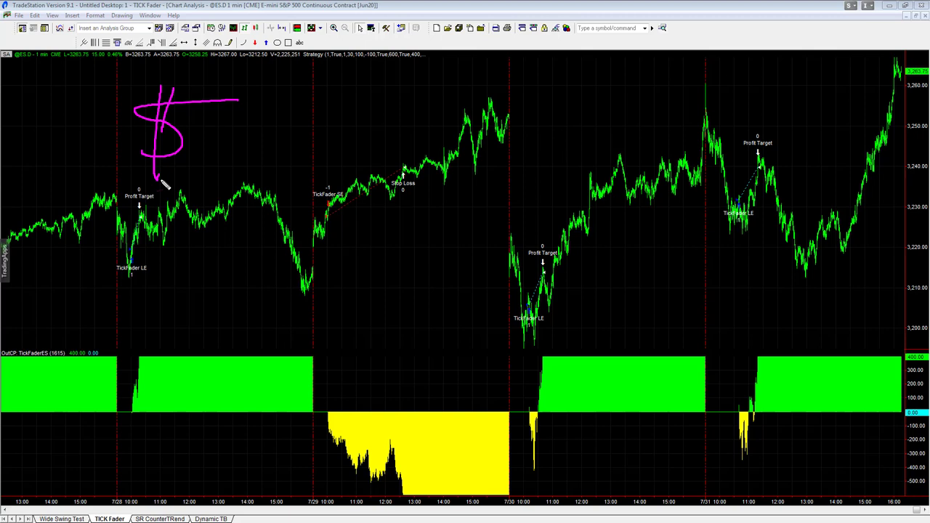
drag(162, 181, 160, 132)
drag(223, 103, 323, 102)
drag(282, 103, 282, 186)
drag(342, 102, 342, 166)
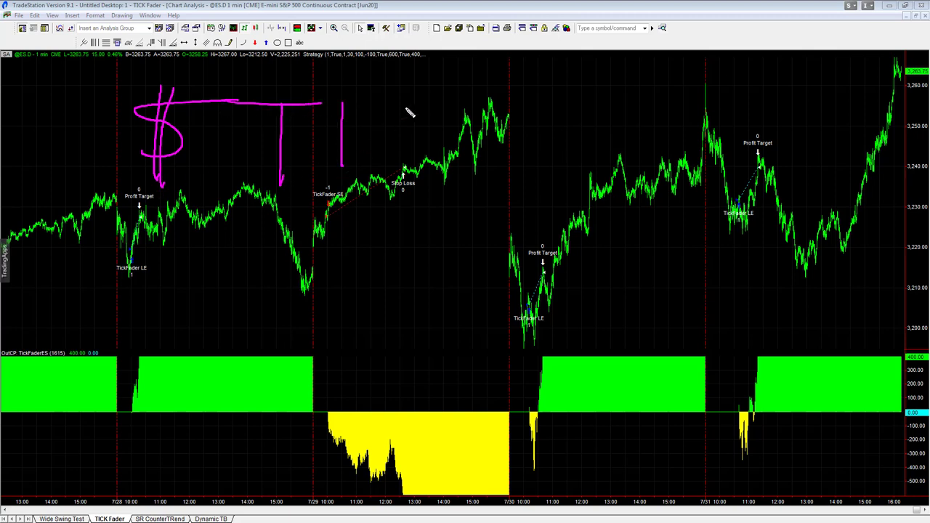
drag(404, 107, 408, 176)
drag(445, 93, 452, 205)
mouse_move(501, 108)
mouse_down()
mouse_move(472, 138)
mouse_move(498, 194)
mouse_move(525, 211)
mouse_up()
Step: Hand-write '$ADD' below the $TICK note
mouse_move(241, 238)
mouse_down()
mouse_move(158, 261)
mouse_move(160, 328)
mouse_up()
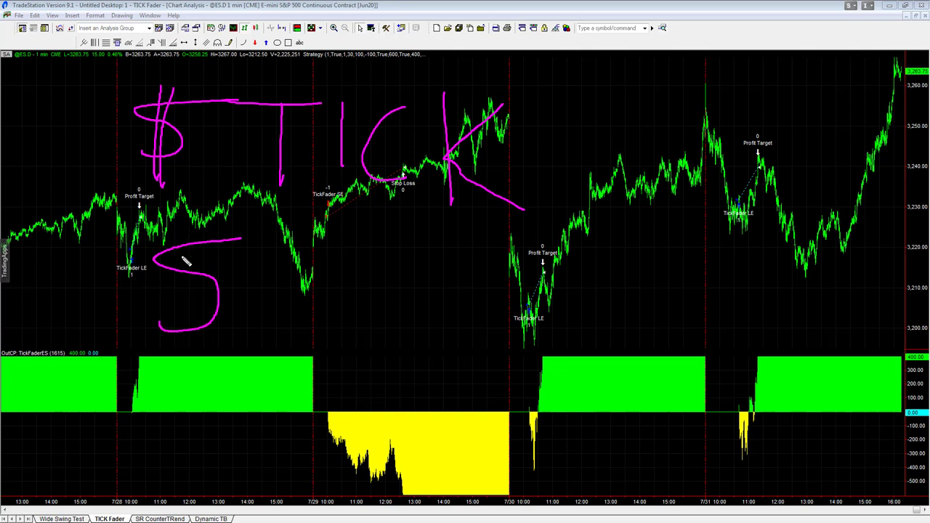
drag(182, 250, 181, 338)
drag(210, 226, 205, 335)
mouse_move(260, 250)
mouse_down()
mouse_move(247, 341)
mouse_move(308, 323)
mouse_up()
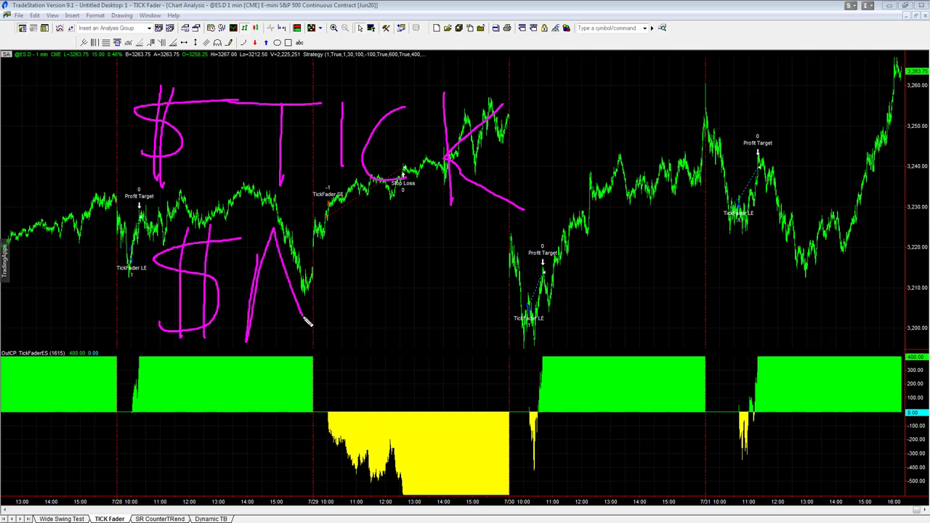
drag(266, 284, 297, 283)
mouse_move(316, 247)
mouse_down()
mouse_move(318, 328)
mouse_move(414, 294)
mouse_move(293, 353)
mouse_up()
drag(400, 247, 407, 352)
drag(395, 246, 432, 331)
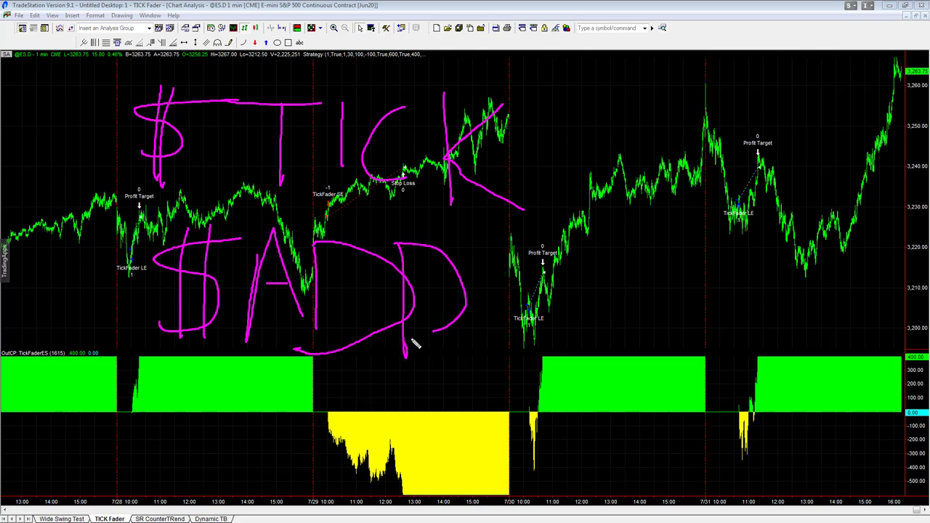
Step: Draw a large right-pointing arrow and write 'NYSE' beside it
drag(397, 93, 487, 370)
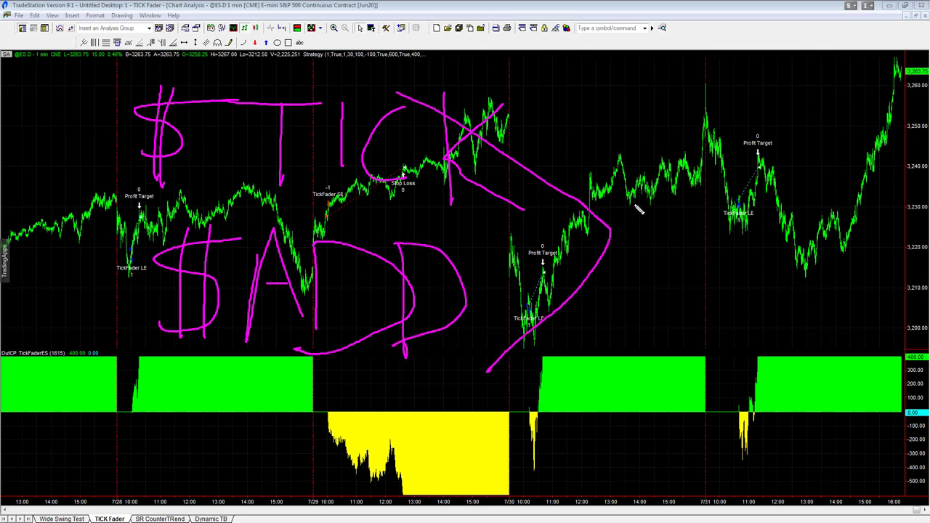
mouse_move(632, 294)
mouse_down()
mouse_move(654, 236)
mouse_move(703, 190)
mouse_move(739, 231)
mouse_move(759, 190)
mouse_up()
drag(750, 236, 755, 276)
mouse_move(796, 176)
mouse_down()
mouse_move(759, 207)
mouse_move(799, 273)
mouse_up()
mouse_move(841, 185)
mouse_down()
mouse_move(870, 251)
mouse_move(886, 247)
mouse_up()
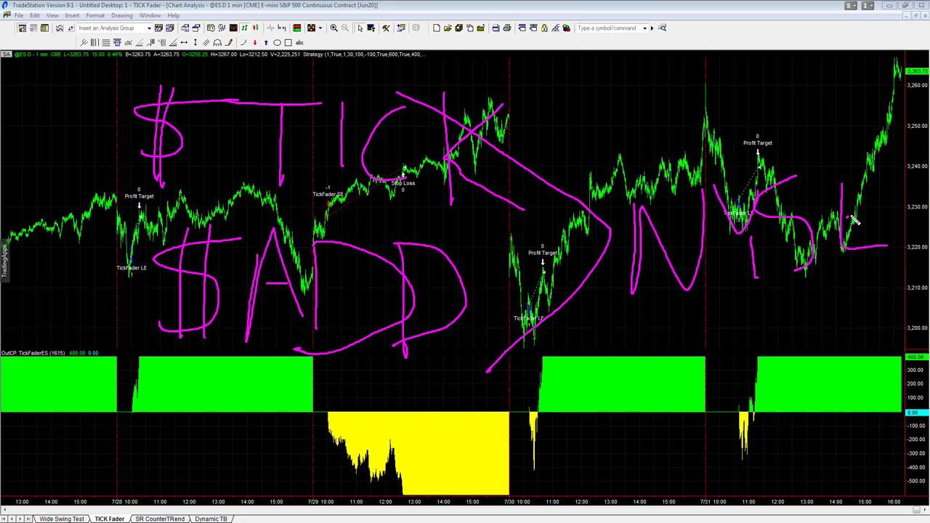
drag(847, 212, 871, 210)
drag(849, 176, 870, 174)
Step: Write 3700, then 500 and 120 in the green indicator pane, fixing a digit
mouse_move(685, 285)
mouse_down()
mouse_move(707, 297)
mouse_move(708, 317)
mouse_up()
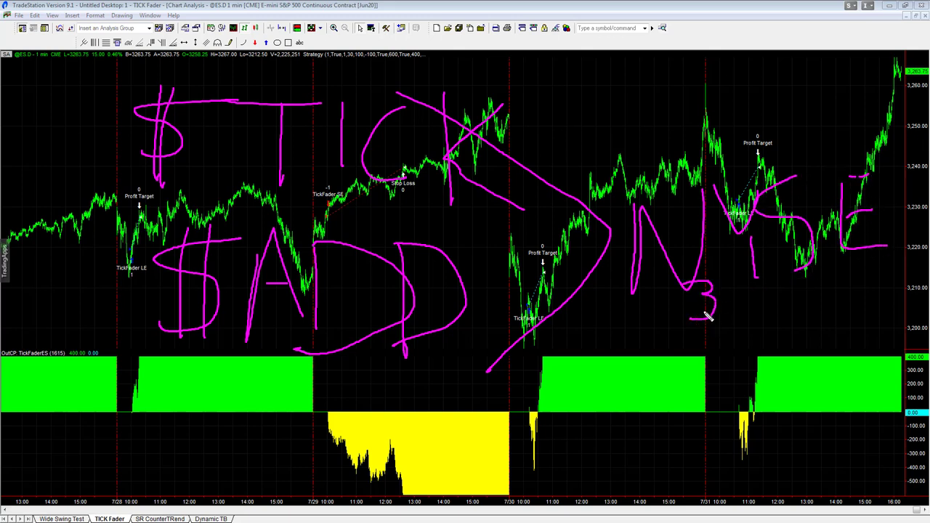
mouse_move(723, 287)
mouse_down()
mouse_move(760, 293)
mouse_move(749, 317)
mouse_up()
mouse_move(792, 285)
mouse_down()
mouse_move(801, 303)
mouse_move(846, 307)
mouse_up()
mouse_move(637, 379)
mouse_down()
mouse_move(609, 410)
mouse_move(644, 403)
mouse_move(658, 383)
mouse_move(675, 404)
mouse_move(688, 386)
mouse_up()
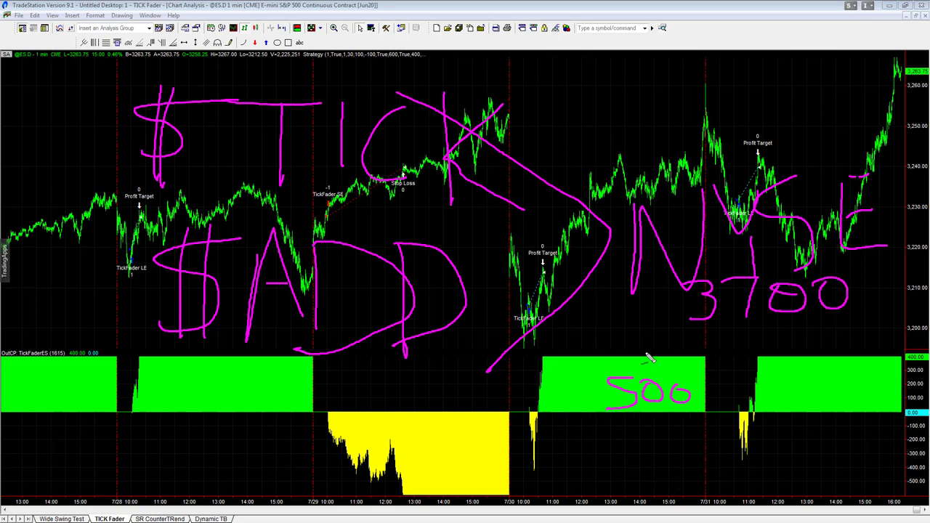
mouse_move(802, 371)
mouse_down()
mouse_move(807, 400)
mouse_move(835, 390)
mouse_move(887, 408)
mouse_move(894, 379)
mouse_move(879, 375)
mouse_up()
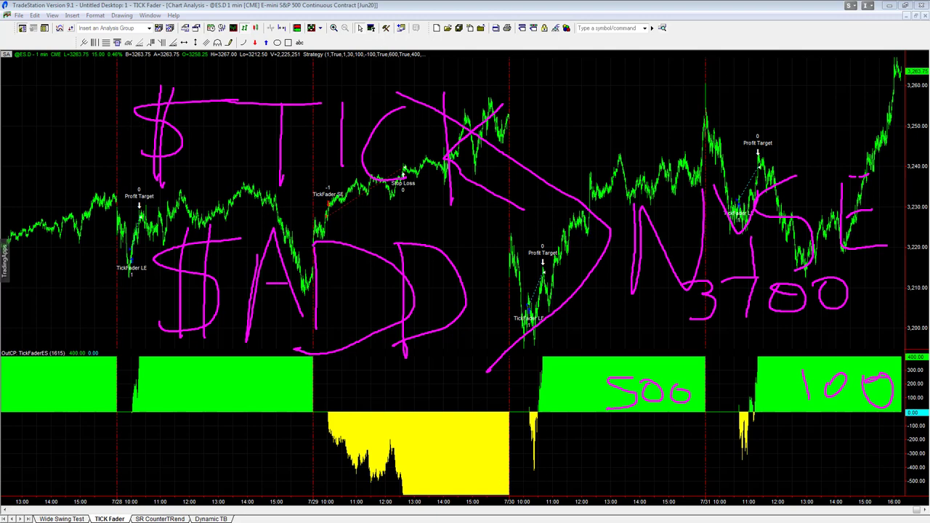
click(839, 409)
mouse_move(834, 411)
mouse_down()
mouse_move(826, 452)
mouse_move(842, 416)
mouse_up()
Step: Clear the handwritten notes and read bar data from 07/31 10:40 back toward 07/30
key(Escape)
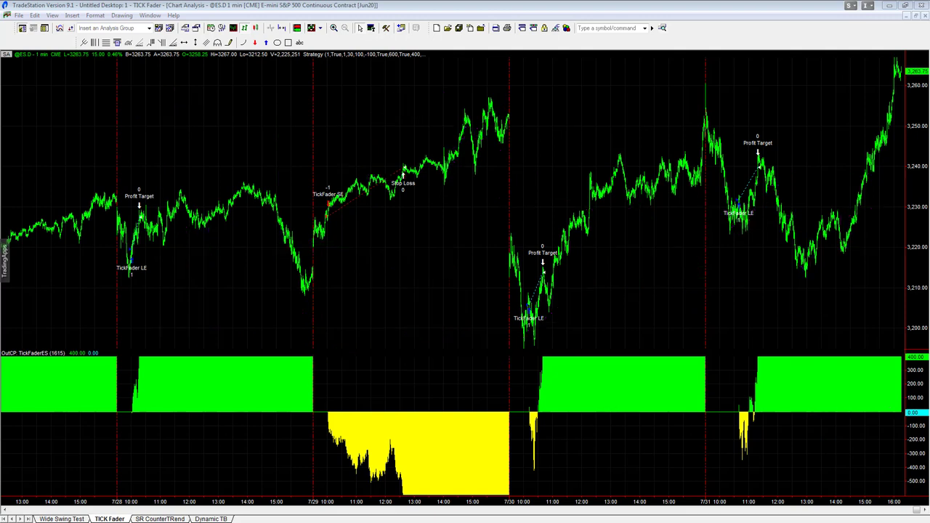
click(735, 279)
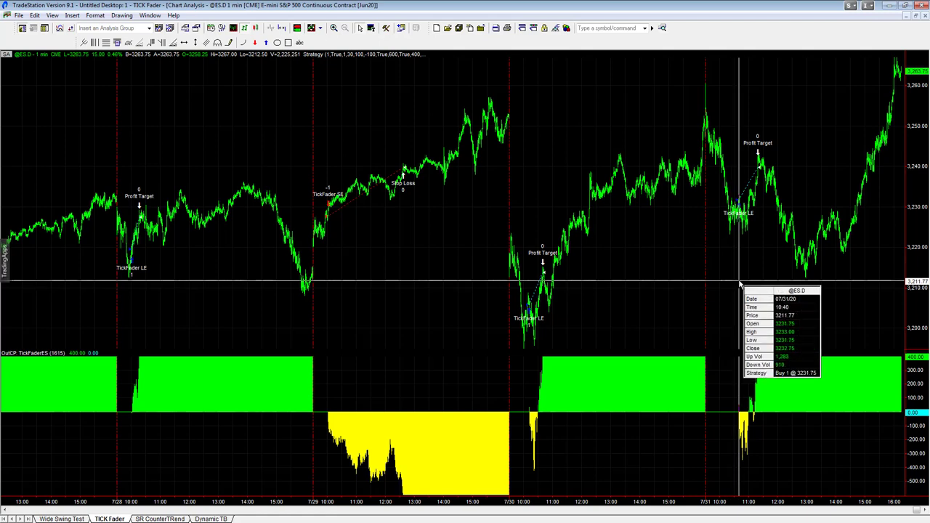
drag(739, 284, 531, 356)
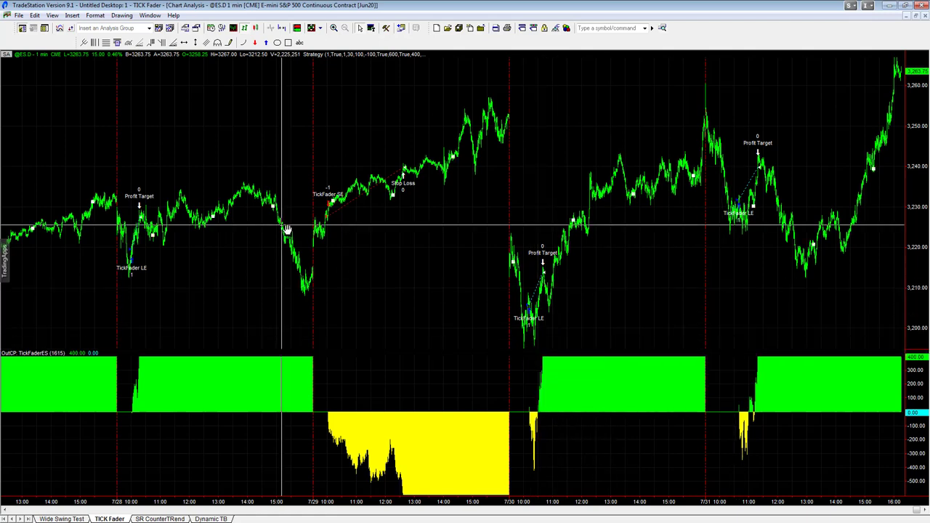
Step: Pan back to inspect the 07/29 afternoon bars, then return to the latest dates
drag(286, 224, 480, 216)
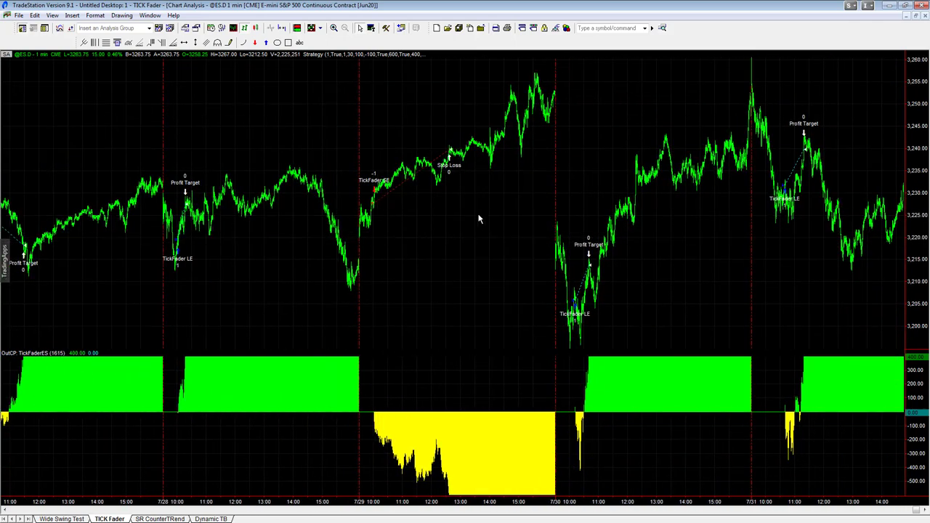
drag(395, 242, 547, 194)
drag(491, 242, 517, 296)
drag(583, 297, 552, 280)
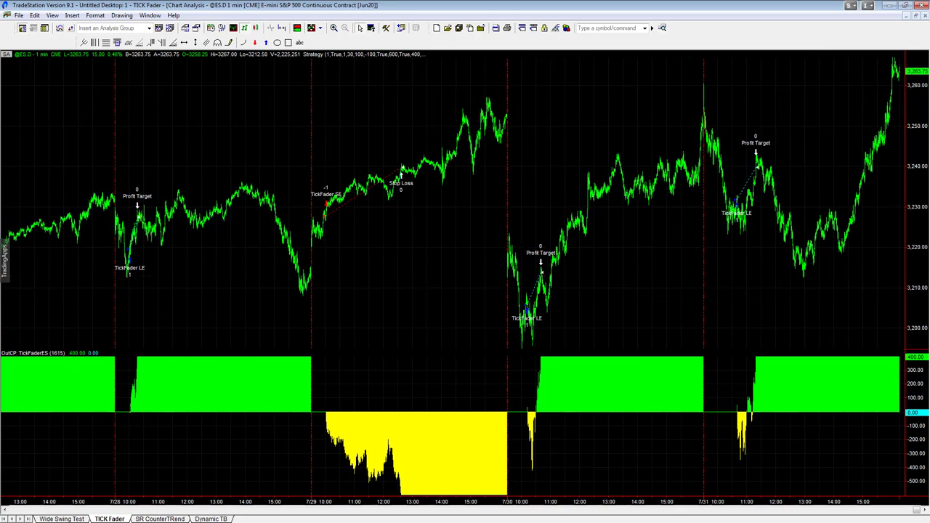
Step: Open the Strategy Performance Report and highlight $115.54 Avg. Trade Net Profit and 70.47% Percent Profitable
key(alt+shift+p)
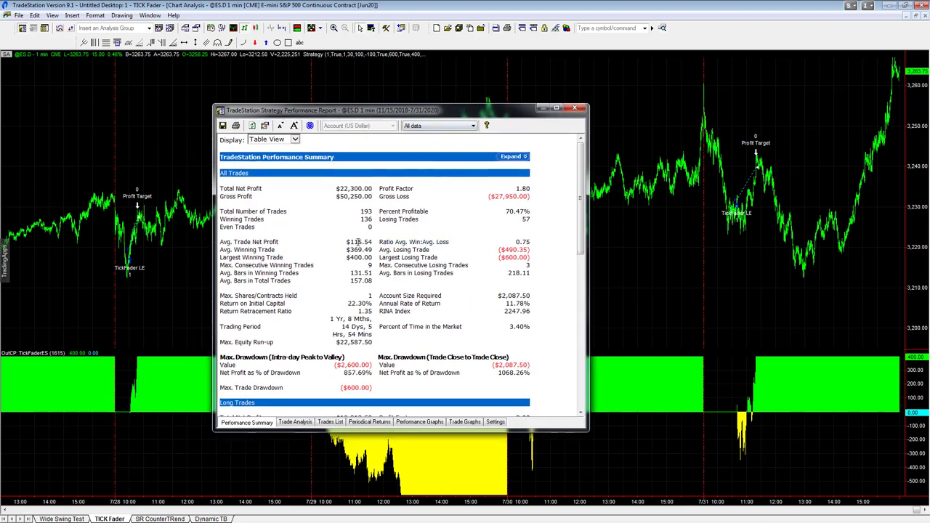
drag(351, 242, 375, 242)
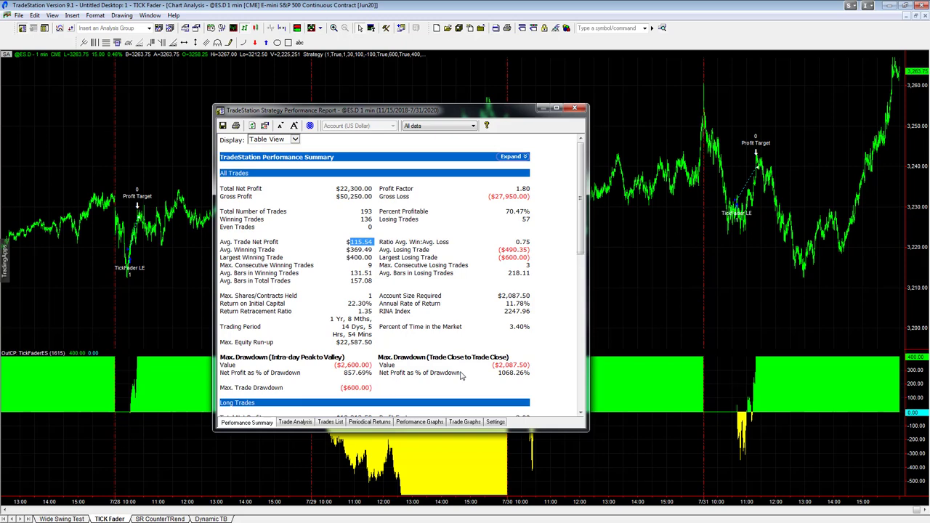
drag(495, 357, 535, 363)
click(374, 290)
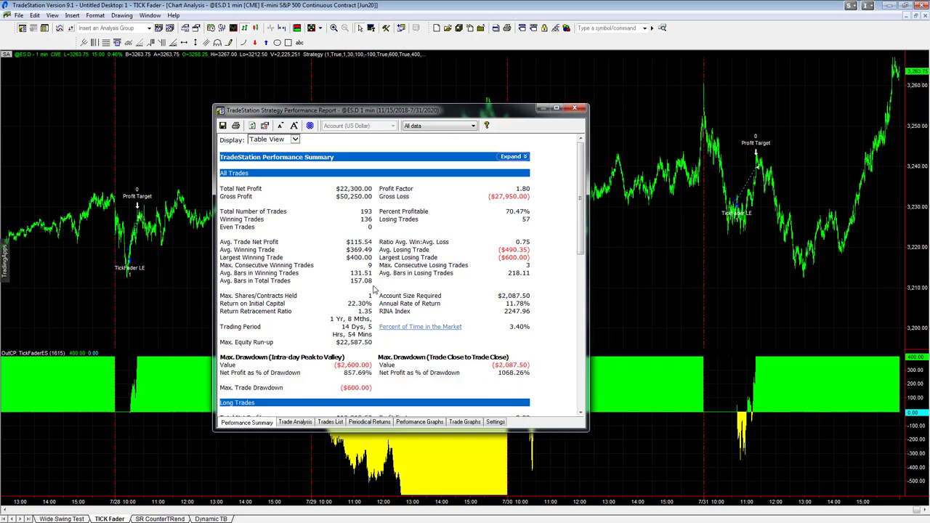
drag(506, 211, 526, 211)
drag(373, 241, 340, 242)
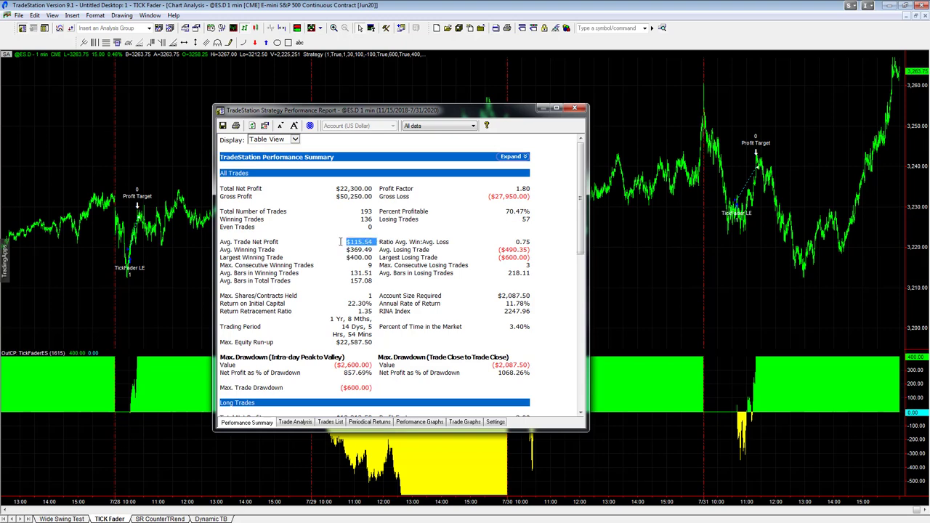
Step: Check the equity curve graph, stretch the report window taller, and return to Performance Summary
click(420, 422)
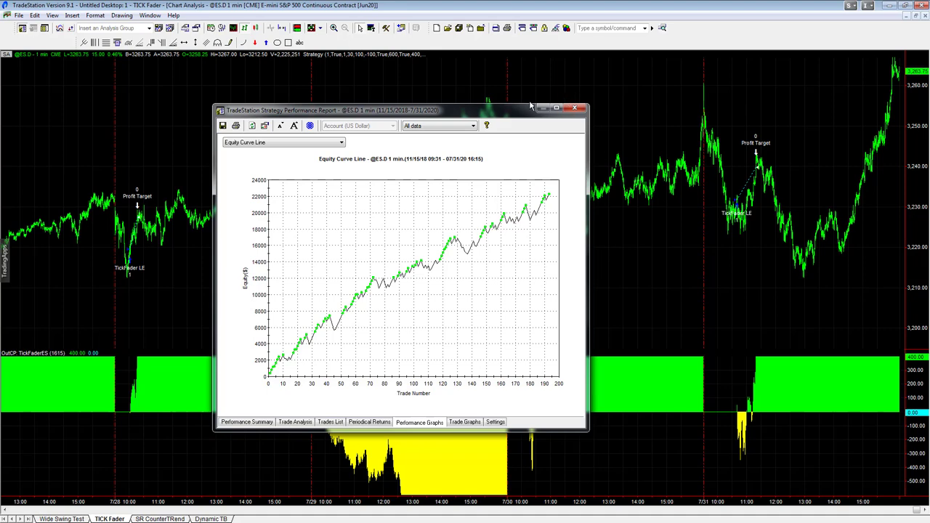
drag(528, 107, 528, 74)
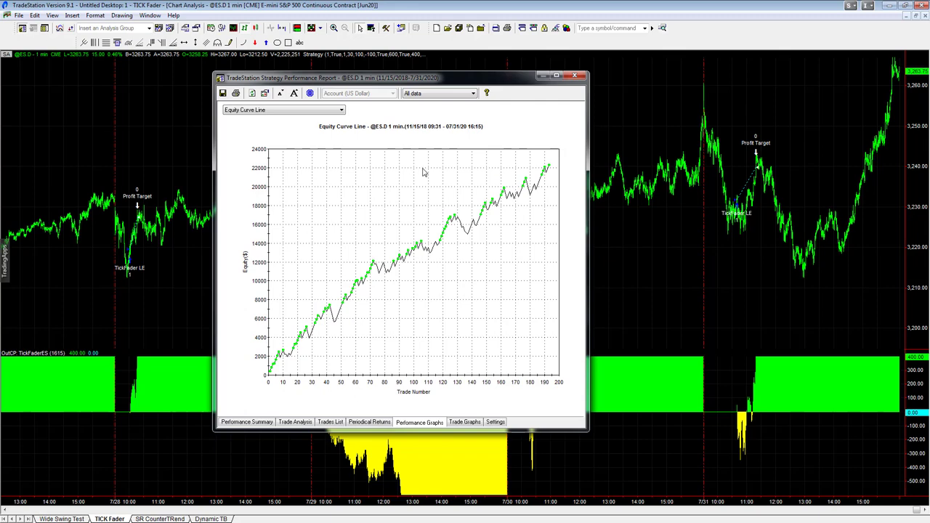
click(249, 423)
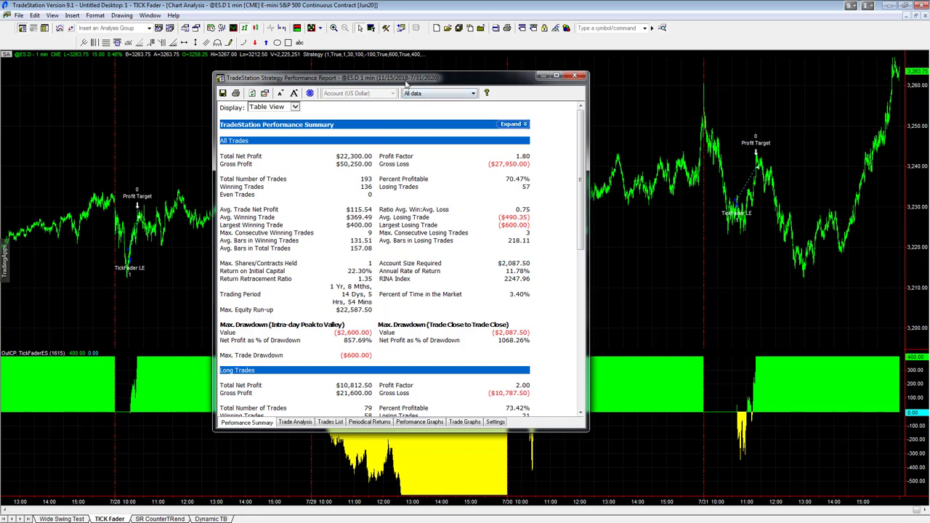
Step: Reposition the report window, highlight the $115.54 Avg. Trade Net Profit, and show the equity curve
drag(405, 79, 438, 101)
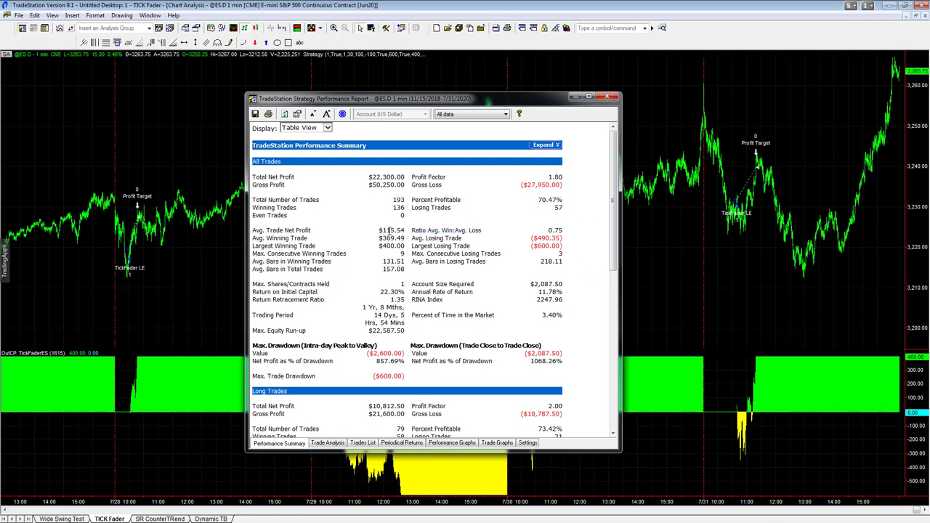
drag(383, 227, 400, 234)
click(400, 221)
drag(382, 230, 406, 231)
drag(533, 101, 460, 94)
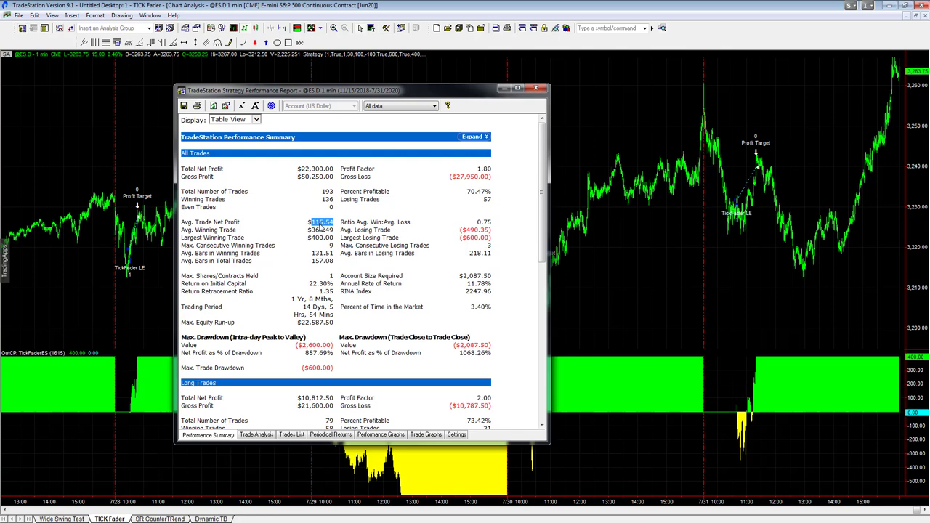
click(311, 224)
double_click(320, 221)
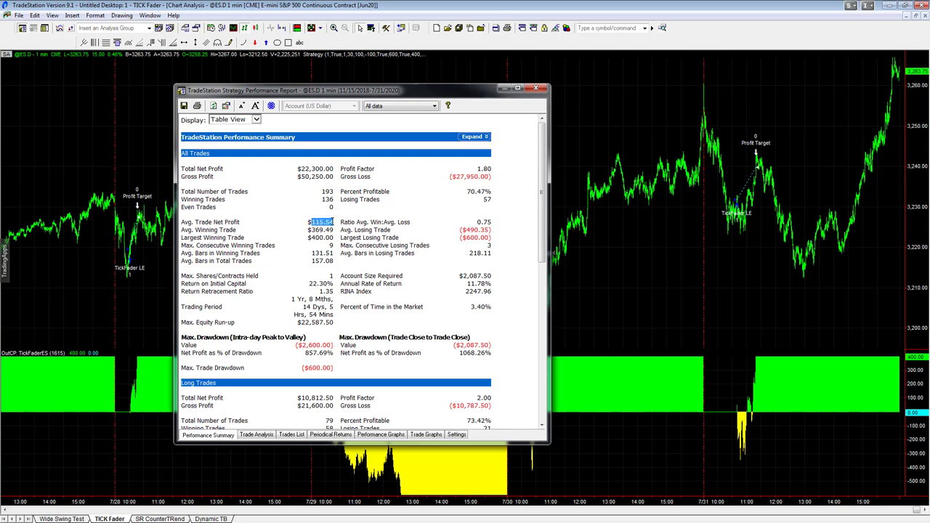
click(335, 221)
drag(334, 222, 304, 222)
click(382, 435)
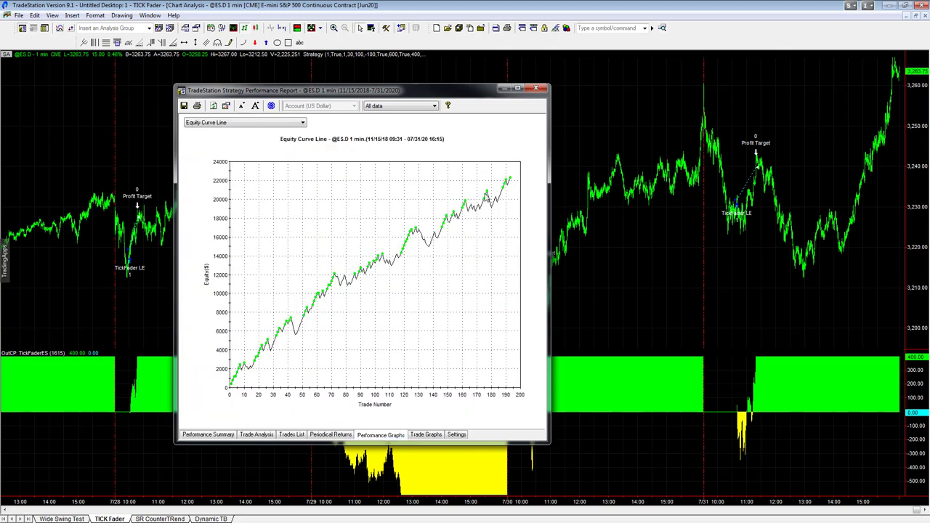
Step: Back on the summary table, highlight the $51.06 average trade and long-trade net and average profits
click(220, 435)
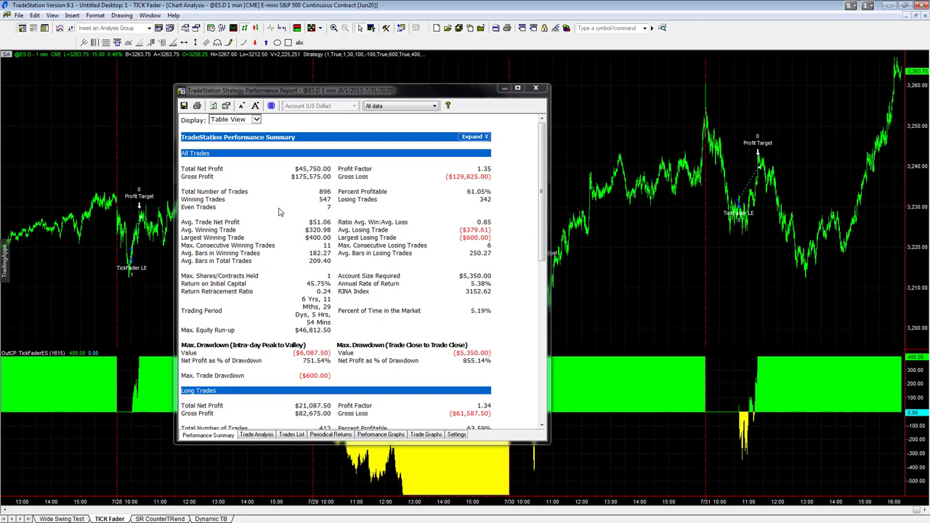
drag(315, 217, 329, 218)
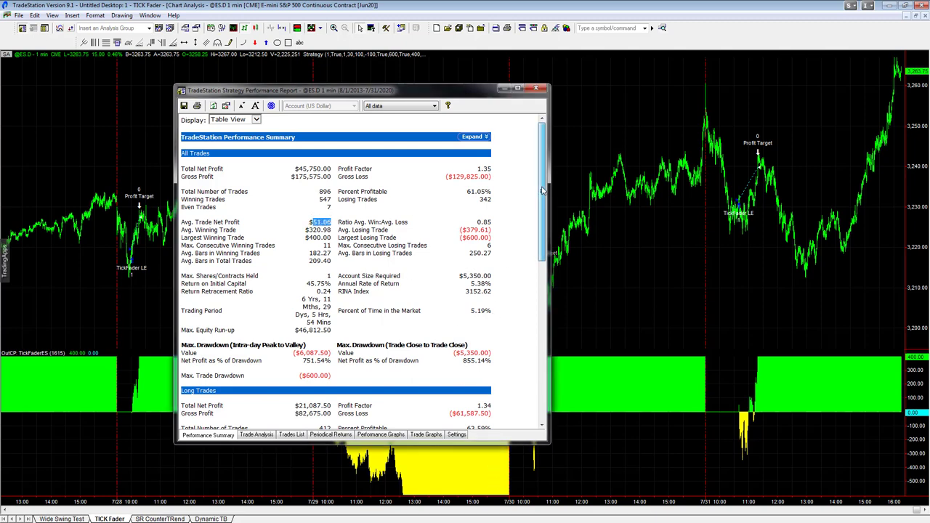
drag(296, 406, 324, 406)
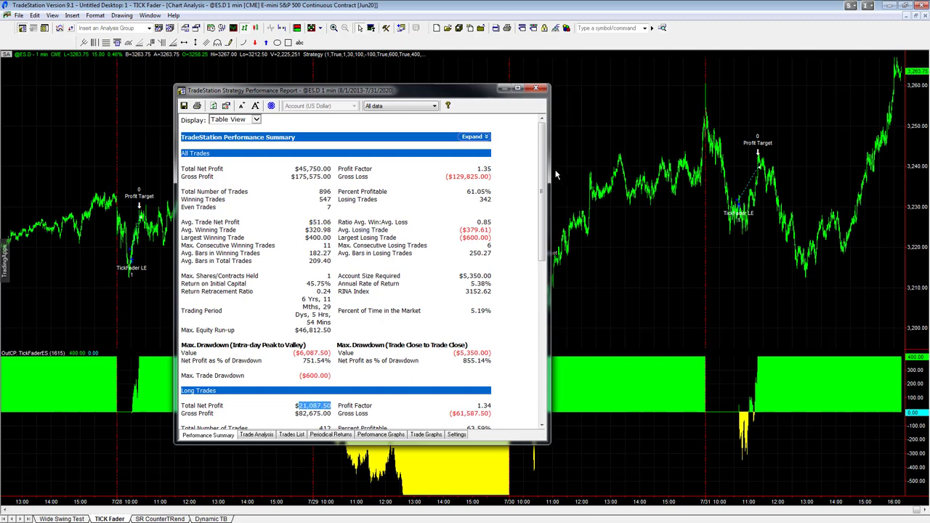
drag(545, 188, 550, 250)
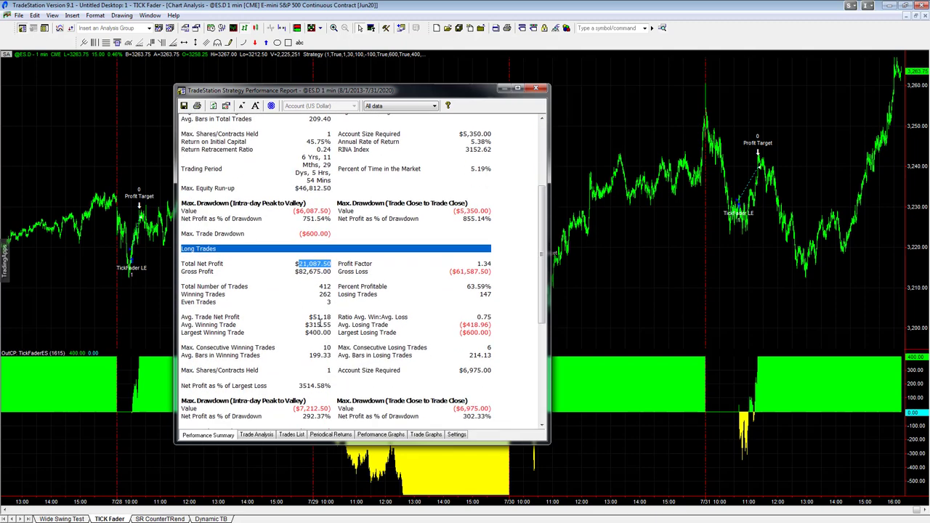
drag(313, 316, 325, 317)
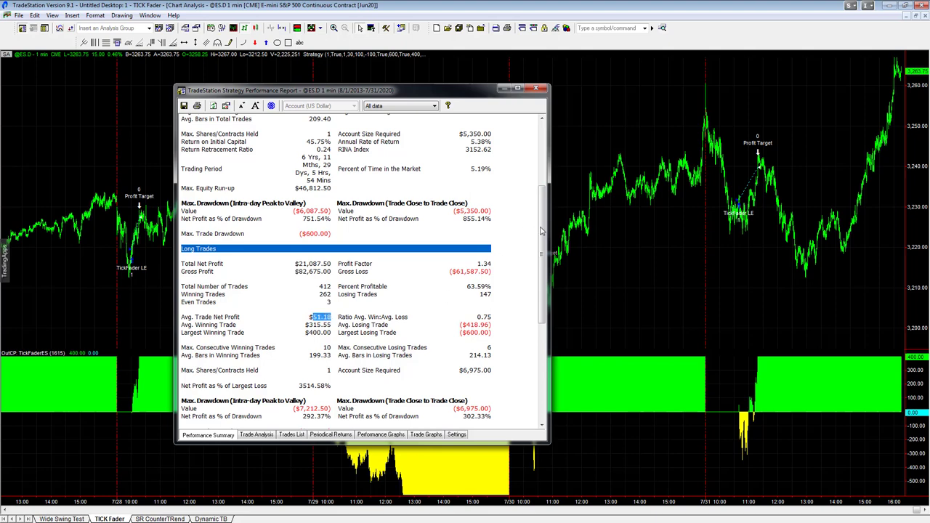
Step: Scroll to Short Trades, highlighting net profit, average trade and ($2,887.50) drawdown, then long ($6,975.00) drawdown
drag(544, 232, 550, 329)
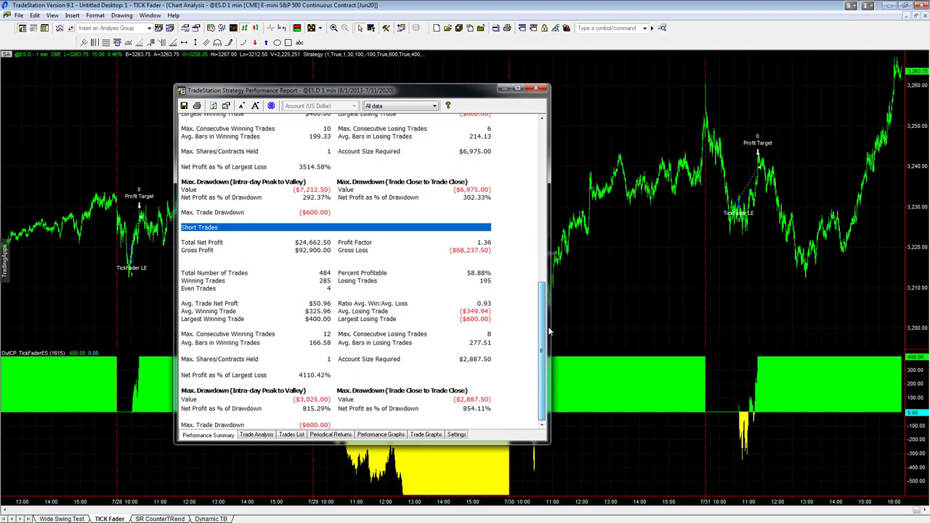
drag(300, 242, 329, 241)
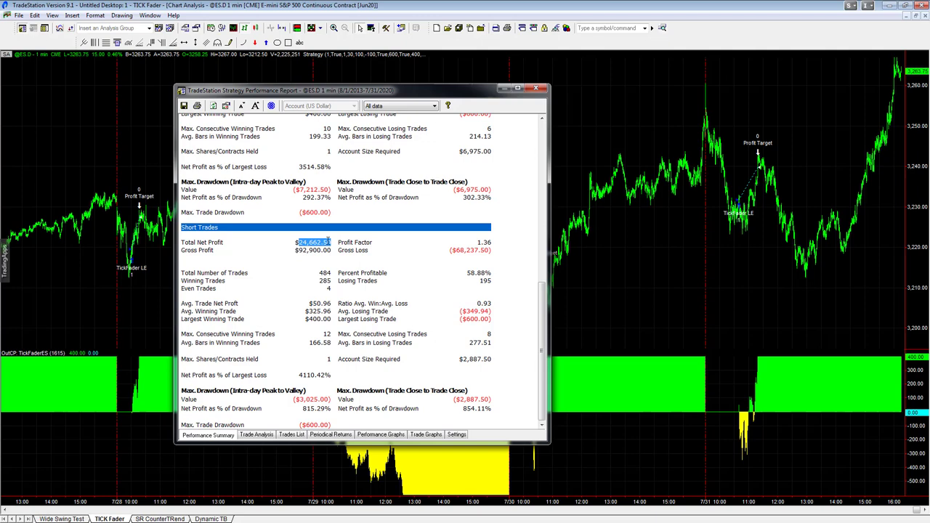
drag(312, 304, 331, 304)
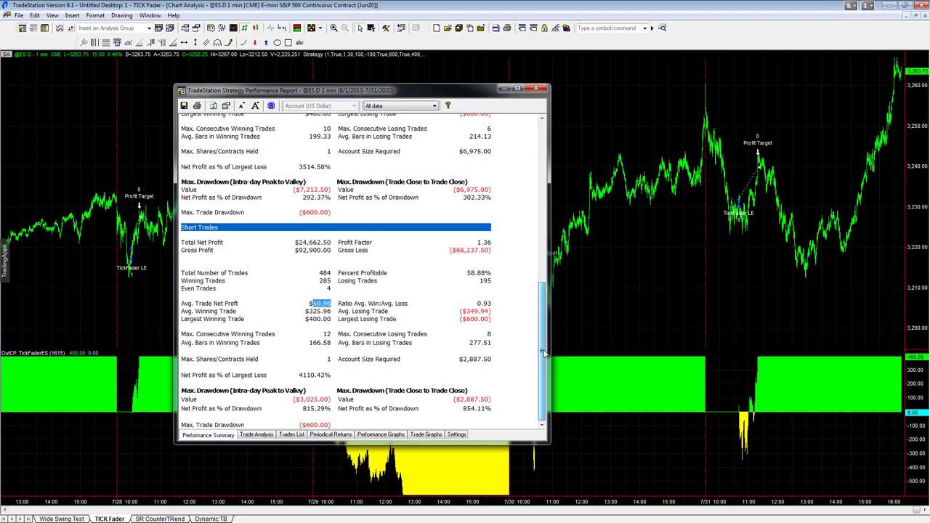
mouse_move(507, 397)
mouse_down()
mouse_move(459, 399)
mouse_move(499, 398)
mouse_up()
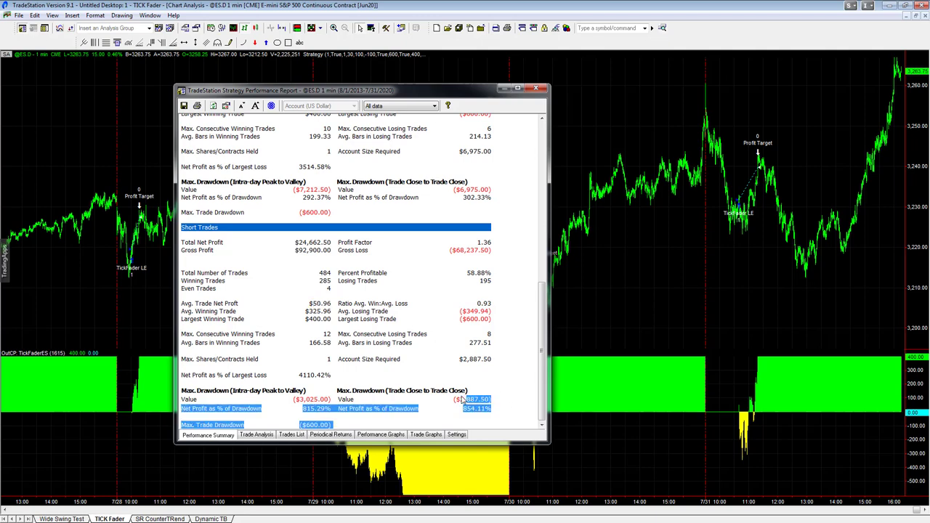
drag(462, 399, 492, 398)
click(512, 377)
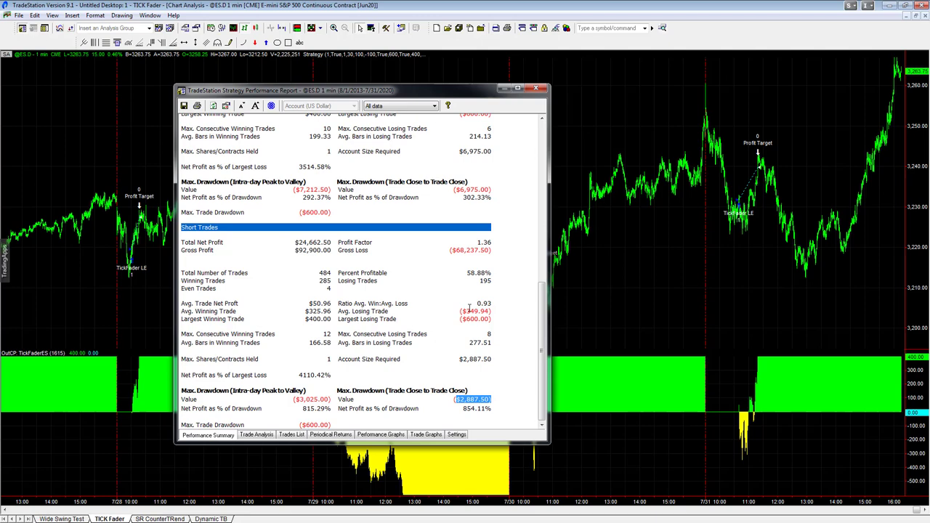
drag(456, 188, 491, 189)
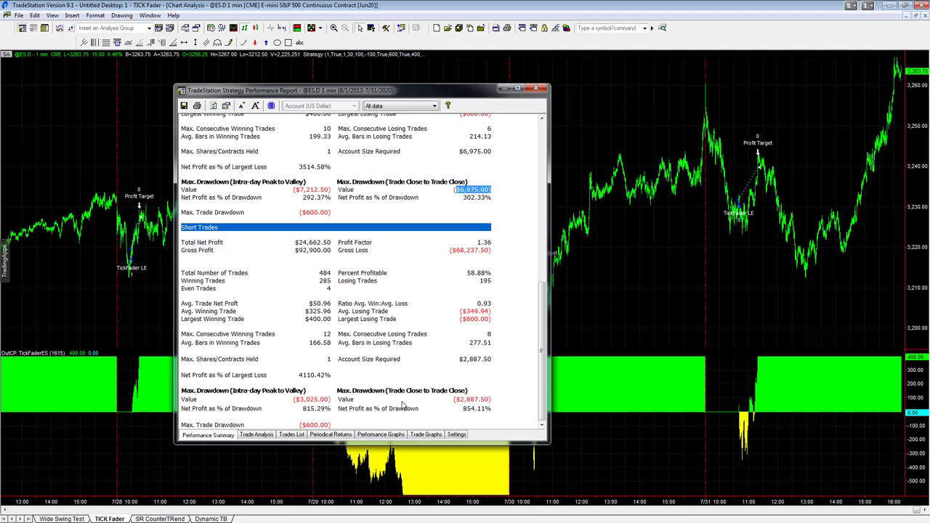
Step: Display the seven-year Equity Curve Line chart rising to about $45,000 over roughly 900 trades
click(381, 435)
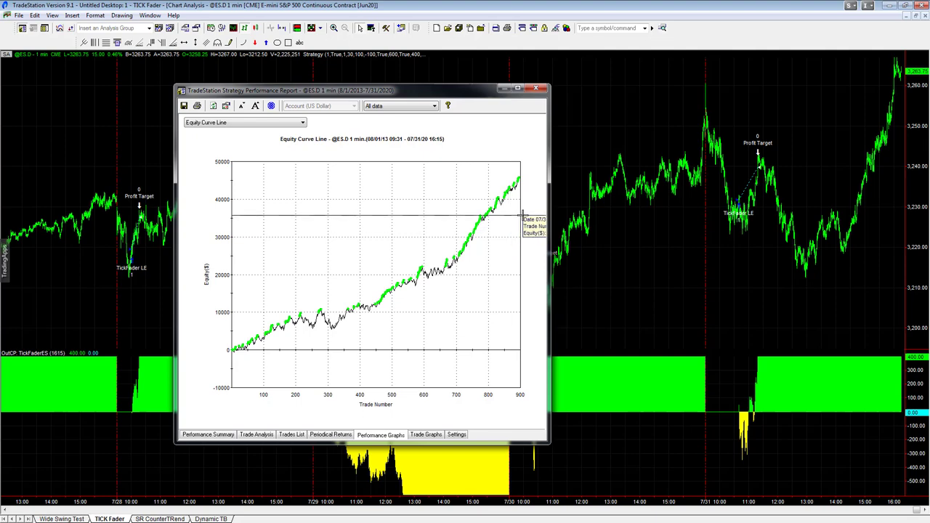
Step: Return to the Performance Summary, scroll to the top, and make the report window slightly shorter
click(220, 435)
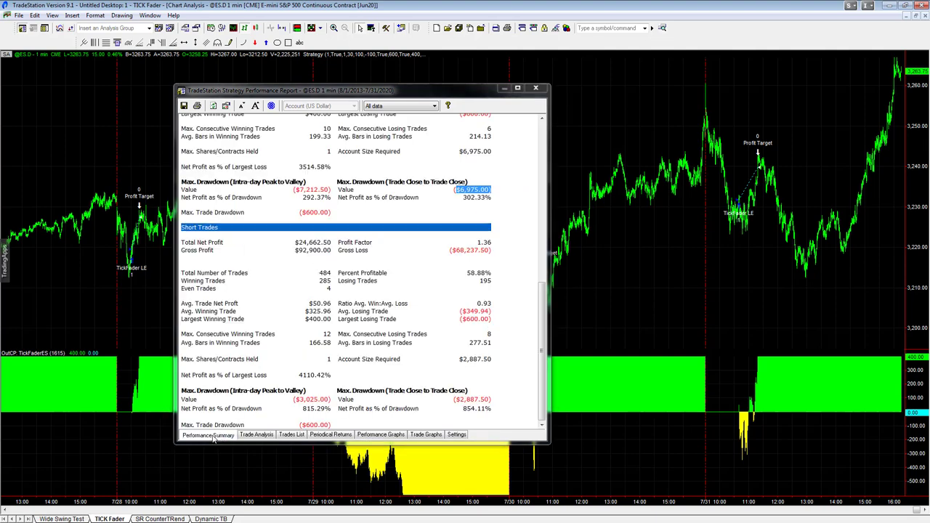
drag(543, 334, 555, 141)
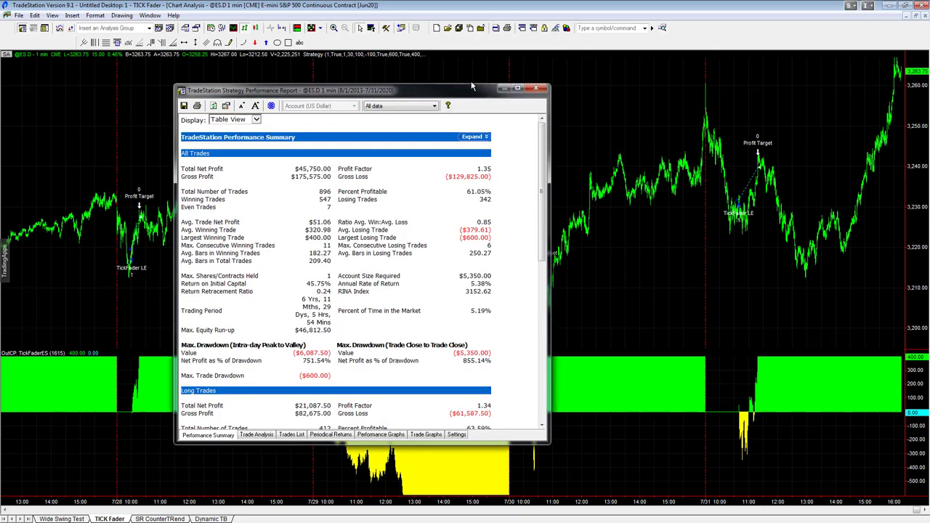
drag(469, 85, 406, 116)
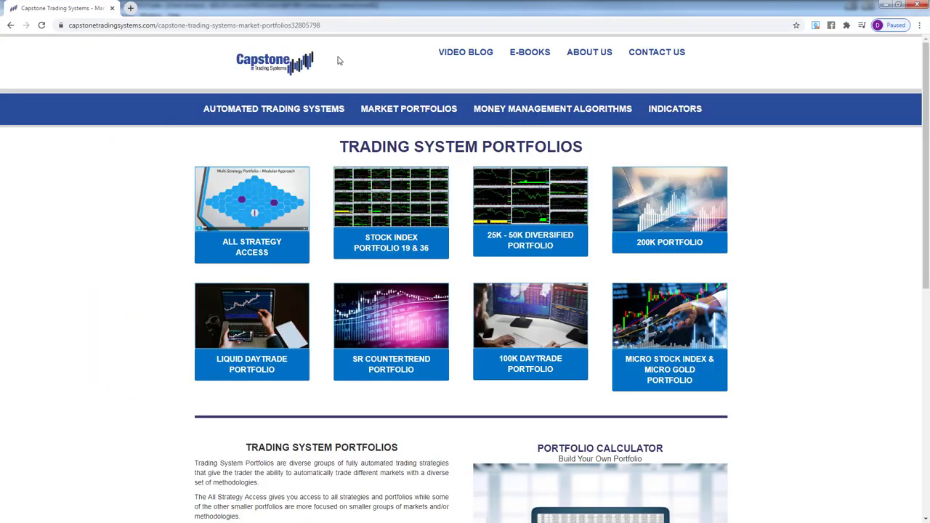
click(286, 71)
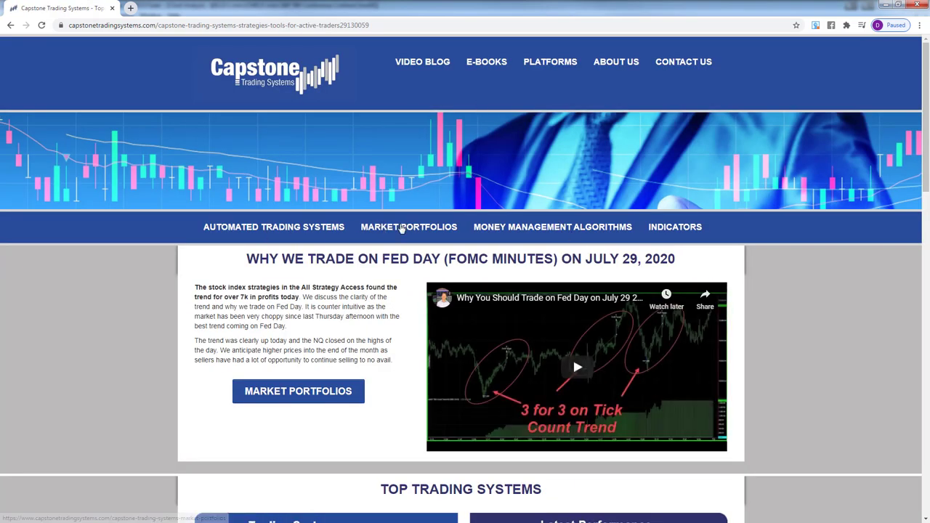
click(401, 228)
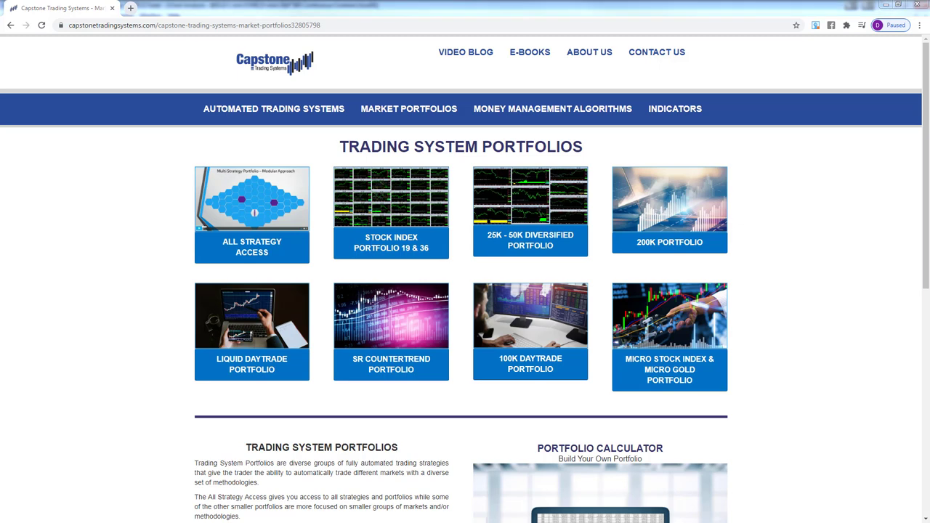
Step: Tick All Strategy Access, circle Automated Trading Systems with arrows, and write '77+' beside it
drag(220, 169, 283, 152)
mouse_move(360, 148)
mouse_down()
mouse_move(320, 226)
mouse_move(166, 273)
mouse_move(566, 420)
mouse_move(807, 298)
mouse_move(465, 93)
mouse_up()
mouse_move(383, 99)
mouse_down()
mouse_move(304, 117)
mouse_move(167, 114)
mouse_move(353, 104)
mouse_move(268, 73)
mouse_up()
drag(141, 206, 215, 122)
mouse_move(48, 210)
mouse_down()
mouse_move(77, 209)
mouse_move(70, 258)
mouse_up()
mouse_move(81, 210)
mouse_down()
mouse_move(109, 210)
mouse_move(101, 268)
mouse_up()
mouse_move(120, 221)
mouse_down()
mouse_move(119, 250)
mouse_move(140, 233)
mouse_up()
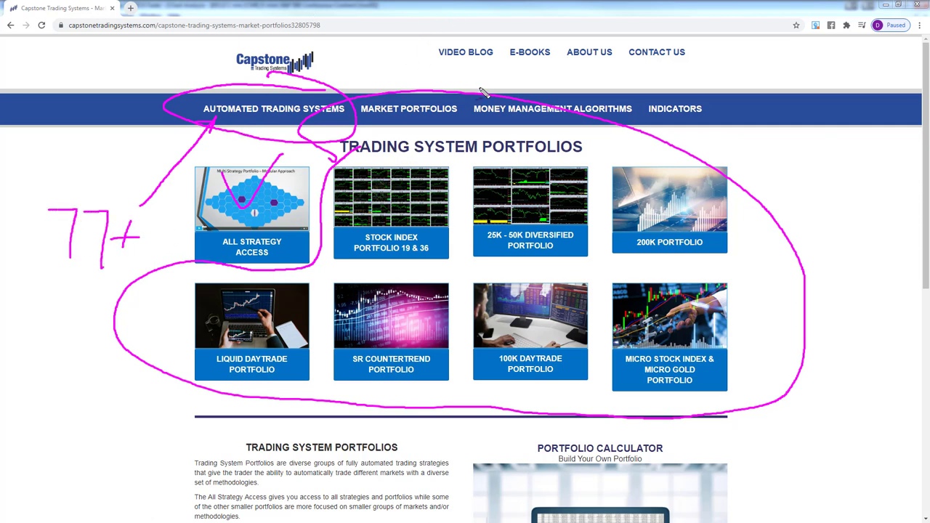
Step: Circle the Stock Index, Diversified, Micro, Daytrade and SR Countertrend tiles, adding an arrow into 25K - 50K Diversified
mouse_move(437, 173)
mouse_down()
mouse_move(428, 158)
mouse_move(329, 229)
mouse_move(480, 154)
mouse_move(607, 185)
mouse_up()
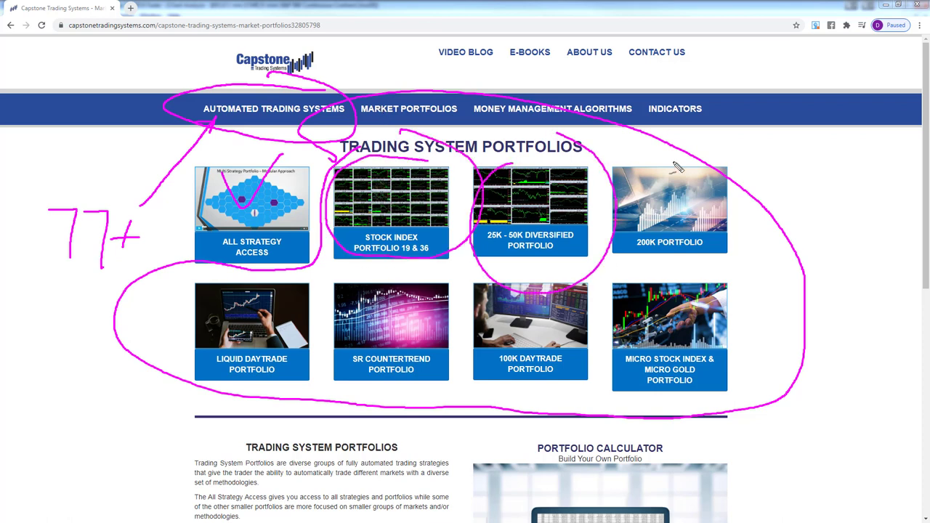
mouse_move(690, 152)
mouse_down()
mouse_move(603, 225)
mouse_move(686, 152)
mouse_up()
drag(668, 279, 690, 250)
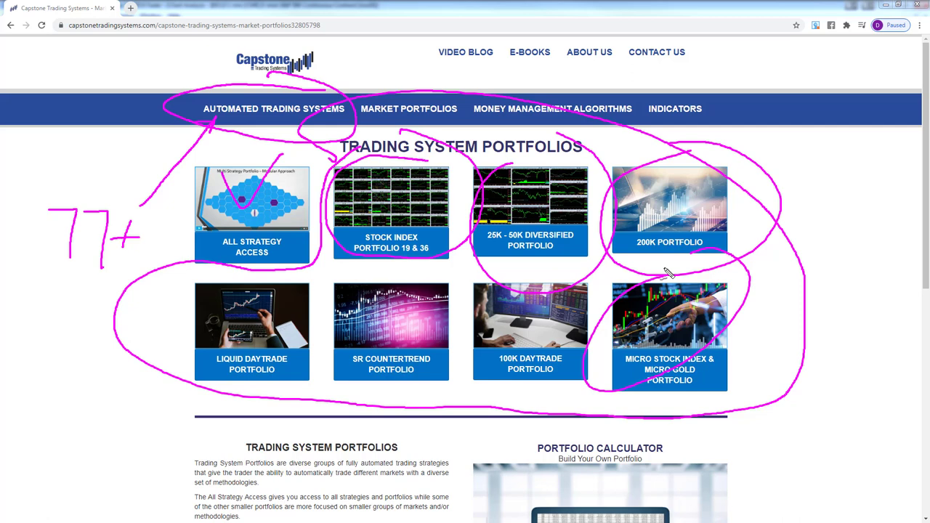
mouse_move(581, 291)
mouse_down()
mouse_move(465, 385)
mouse_move(443, 305)
mouse_up()
drag(412, 275, 423, 260)
mouse_move(314, 282)
mouse_down()
mouse_move(182, 332)
mouse_move(304, 319)
mouse_up()
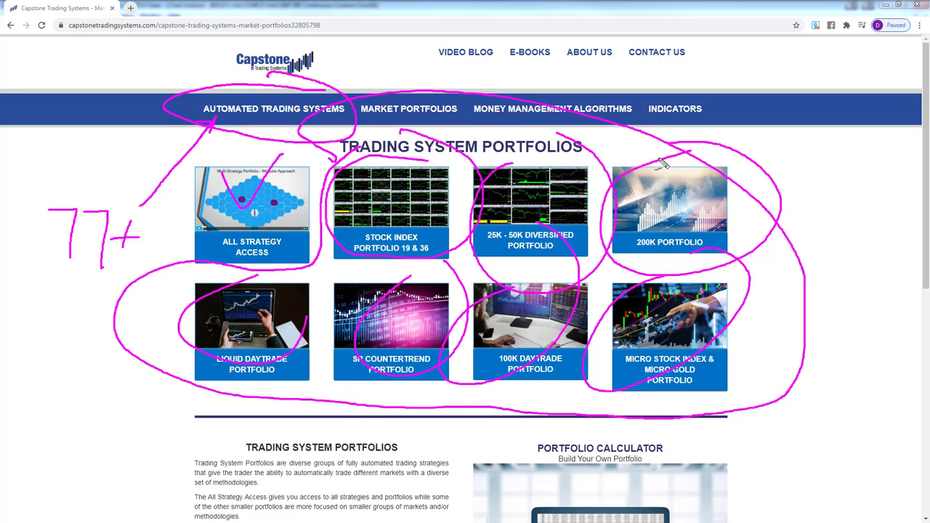
mouse_move(581, 254)
mouse_down()
mouse_move(595, 269)
mouse_move(552, 200)
mouse_move(494, 207)
mouse_up()
mouse_move(545, 138)
mouse_down()
mouse_move(529, 202)
mouse_move(519, 204)
mouse_move(581, 170)
mouse_up()
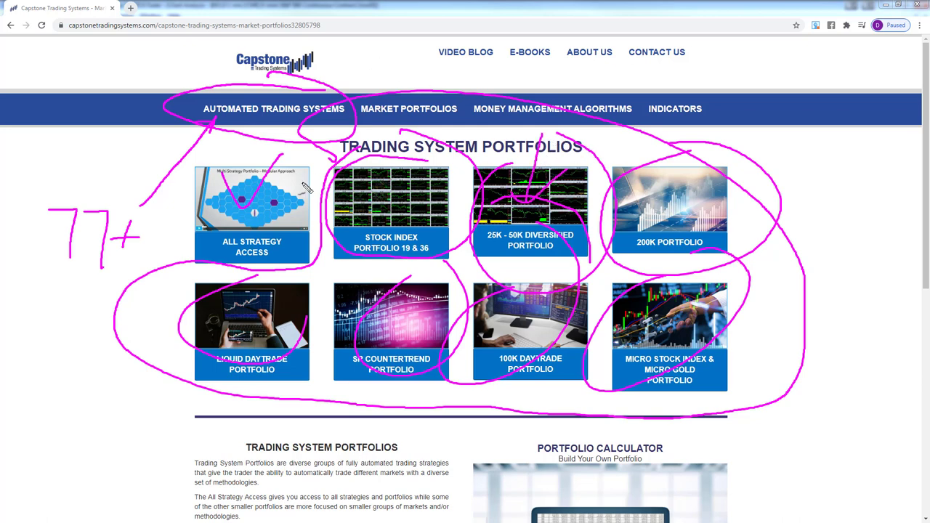